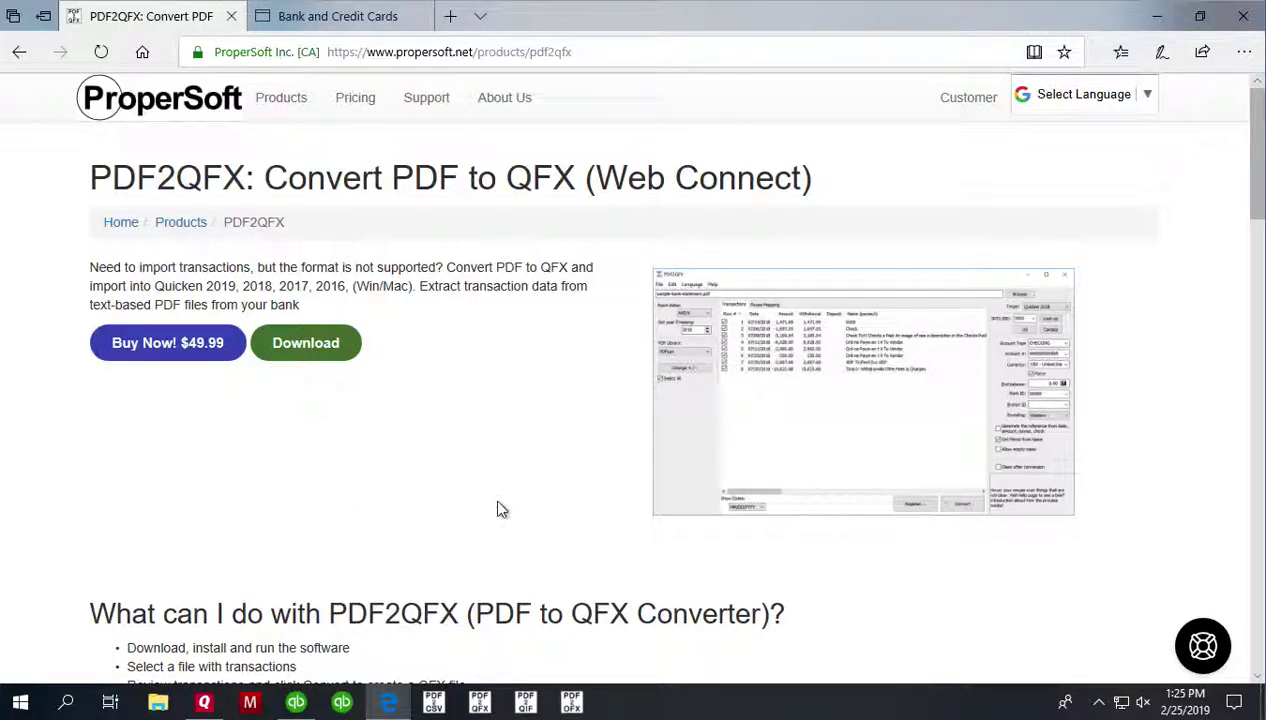
Step: Launch PDF2QFX and open sample-bank-statement.pdf to load its 22 July 2016 transactions
{"action": "left_click", "coordinate": [480, 704]}
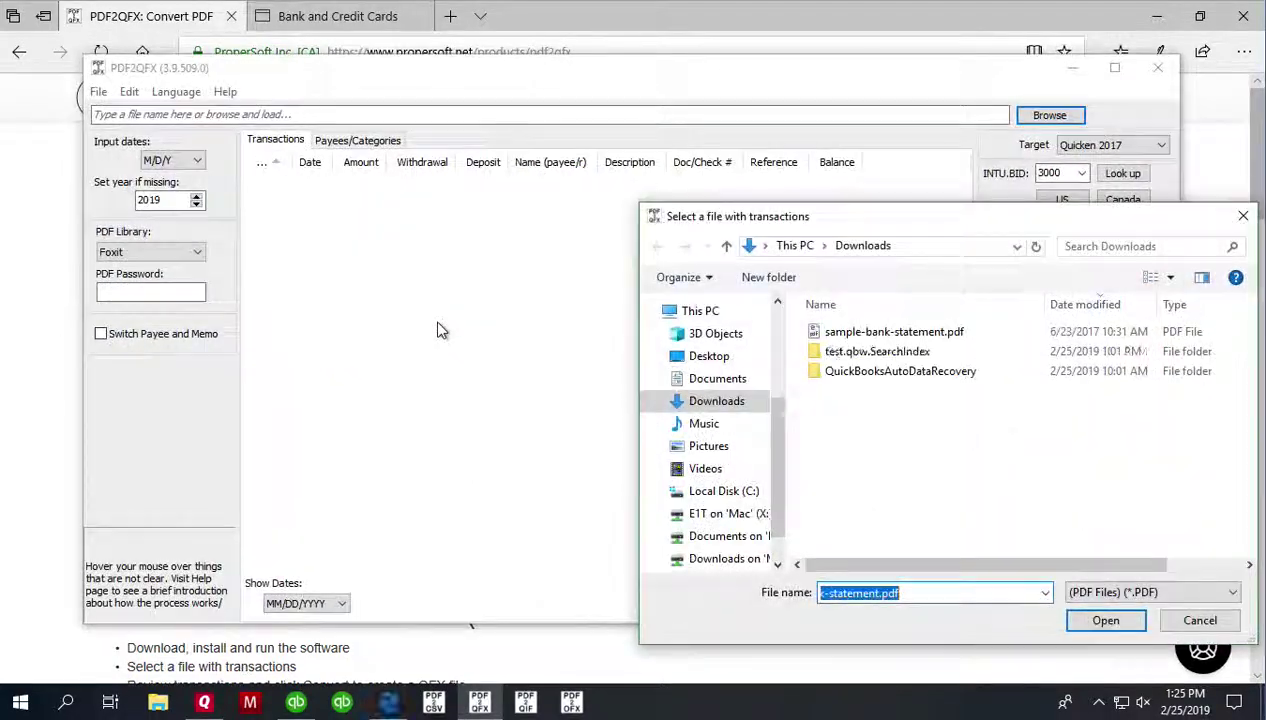
{"action": "left_click", "coordinate": [908, 338]}
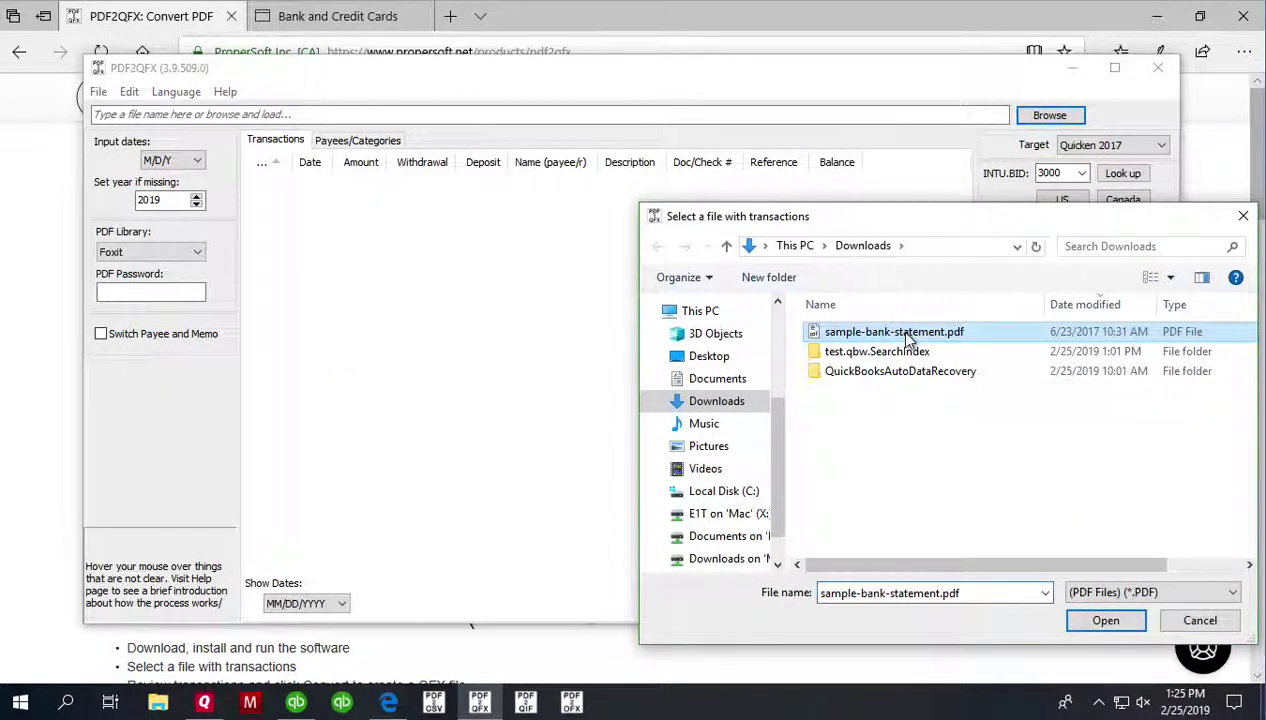
{"action": "left_click", "coordinate": [1106, 620]}
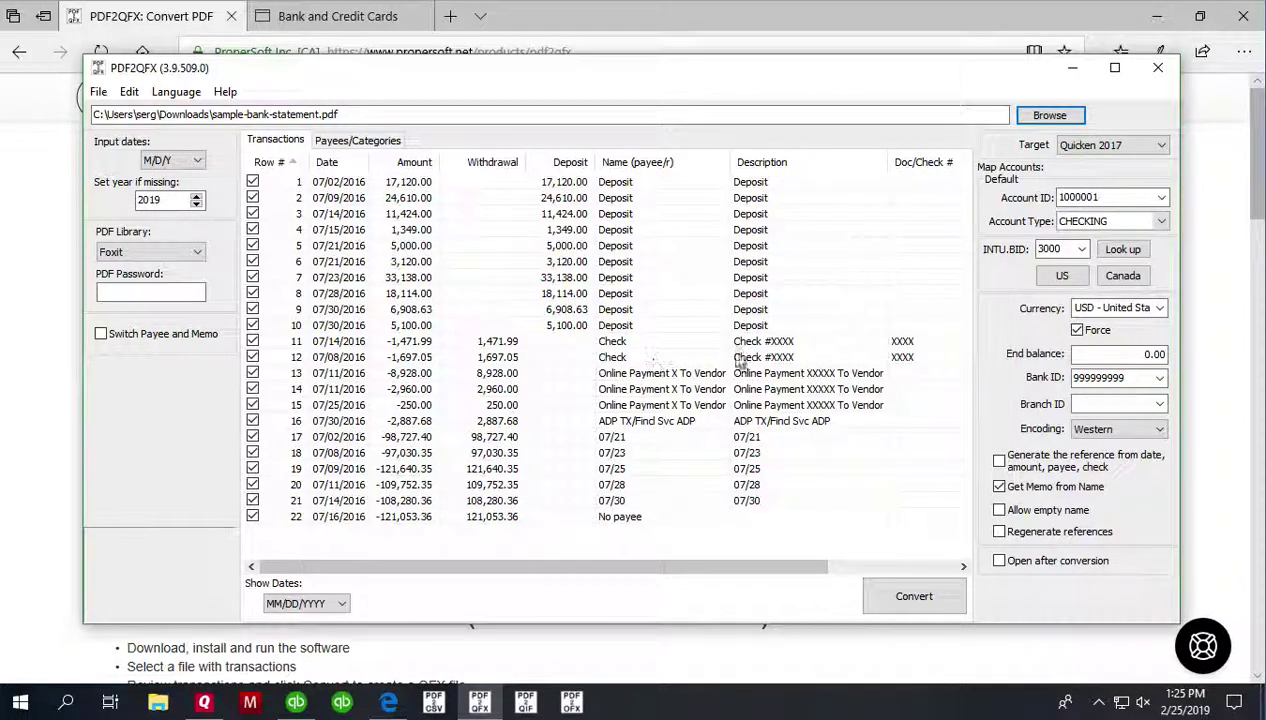
Step: Keep Quicken 2017 as the target, select Account ID 1000001, and open the Bank ID Lookup list
{"action": "left_click", "coordinate": [1116, 143]}
{"action": "left_click", "coordinate": [1116, 142]}
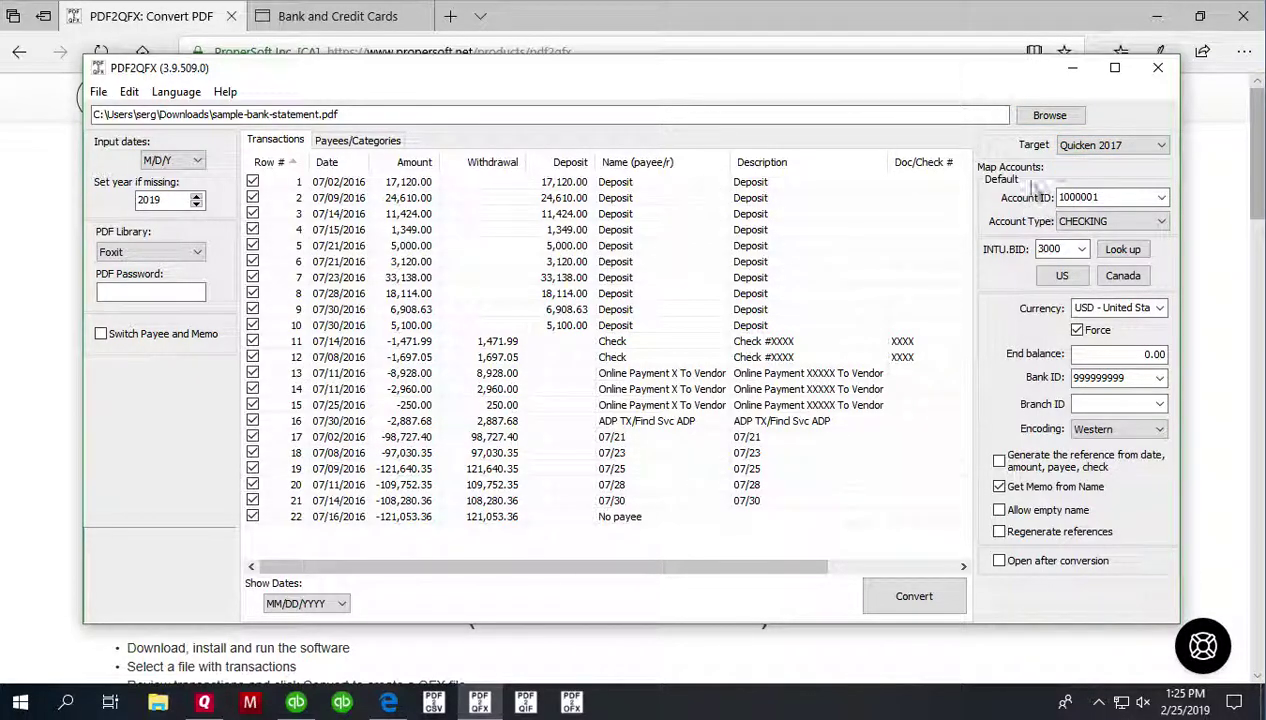
{"action": "double_click", "coordinate": [1114, 198]}
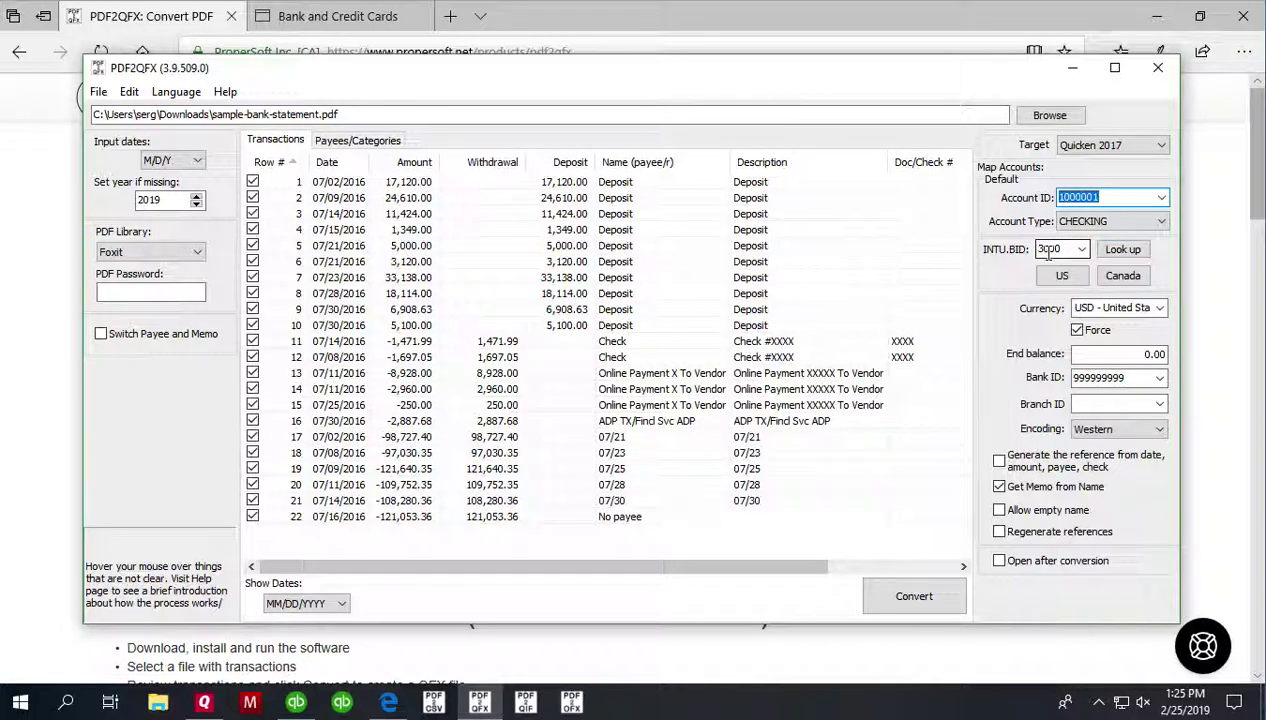
{"action": "mouse_move", "coordinate": [1025, 270]}
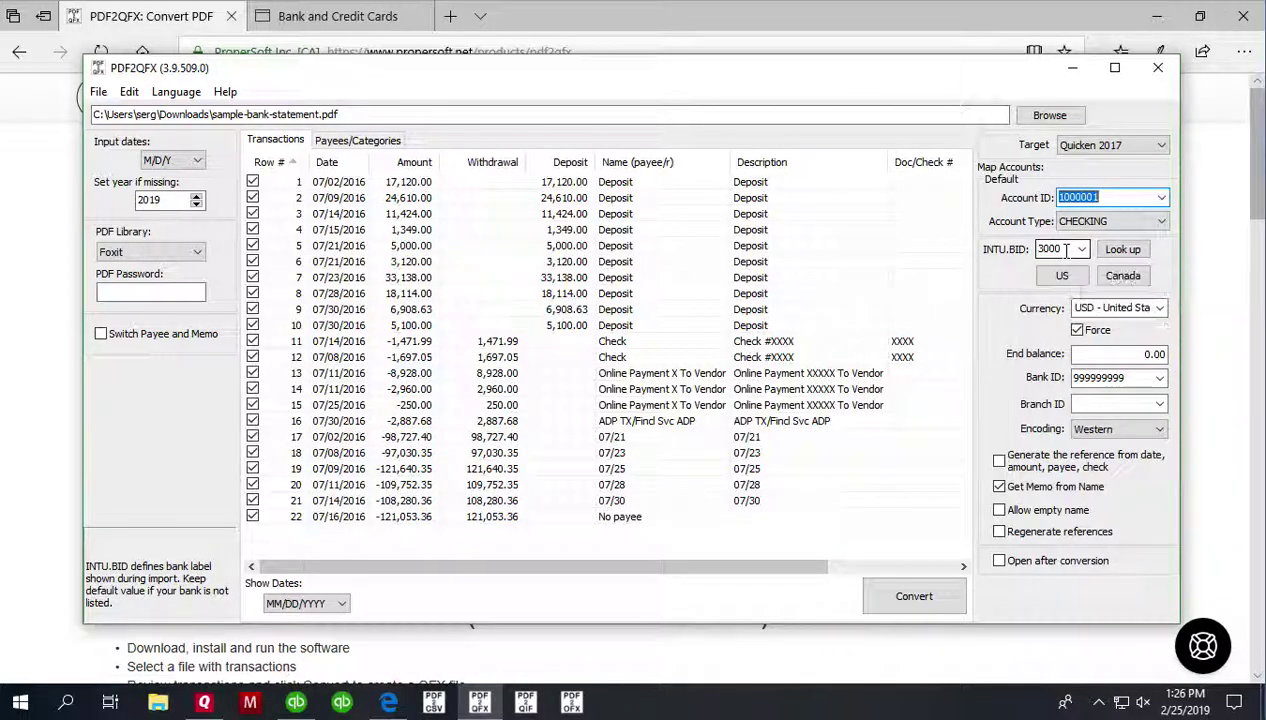
{"action": "left_click", "coordinate": [1122, 249]}
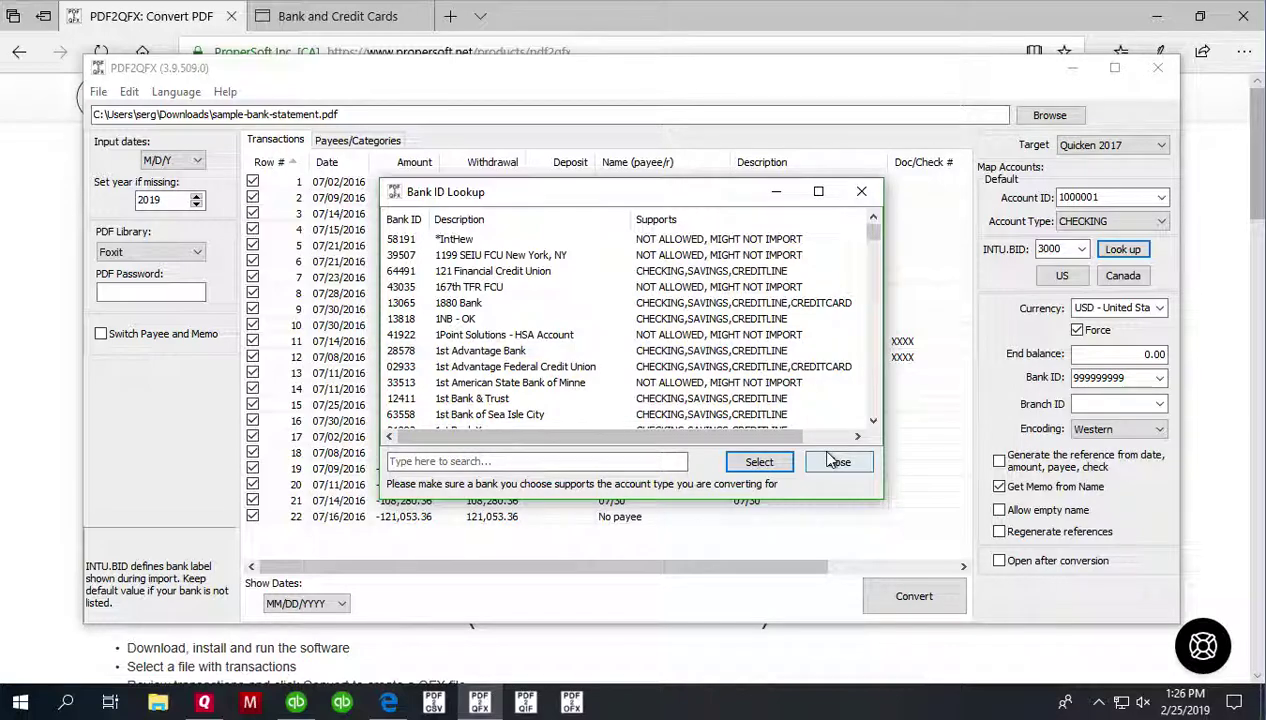
Step: Search the bank list for 'capital', then close it without choosing, leaving INTU.BID 3000
{"action": "left_click", "coordinate": [563, 460]}
{"action": "type", "text": "capital"}
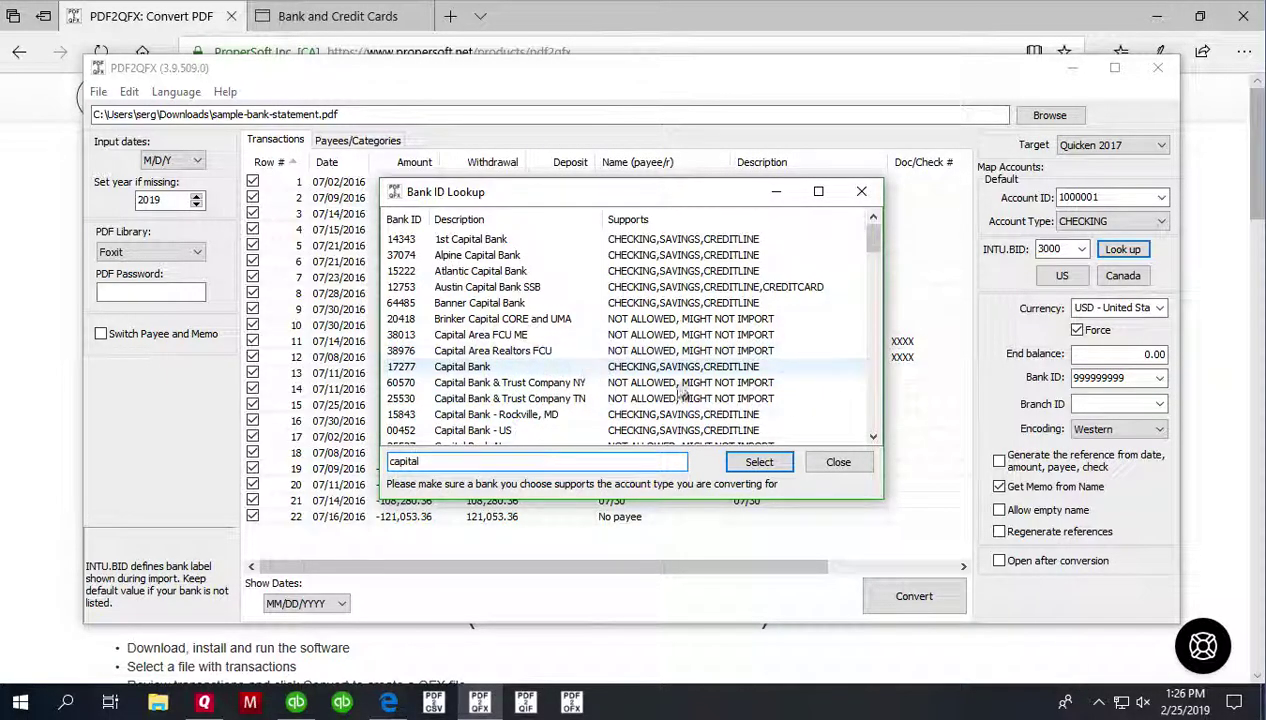
{"action": "left_click", "coordinate": [840, 463]}
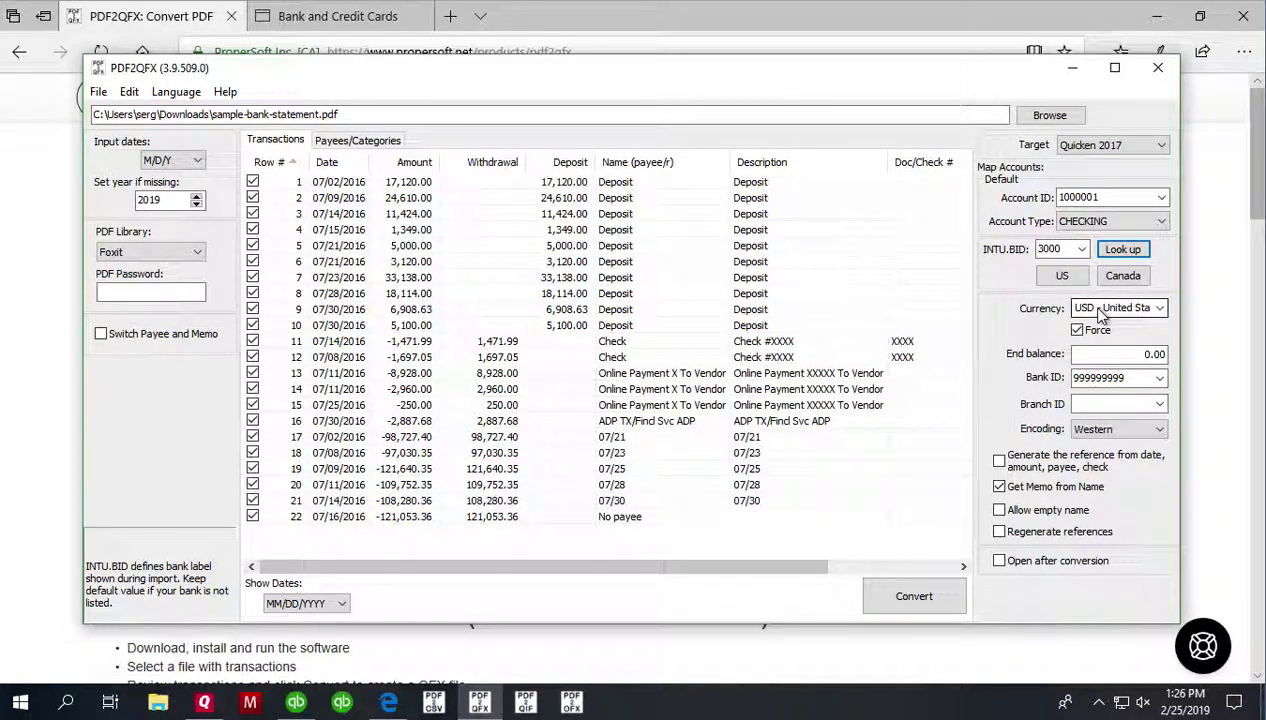
{"action": "mouse_move", "coordinate": [1101, 314]}
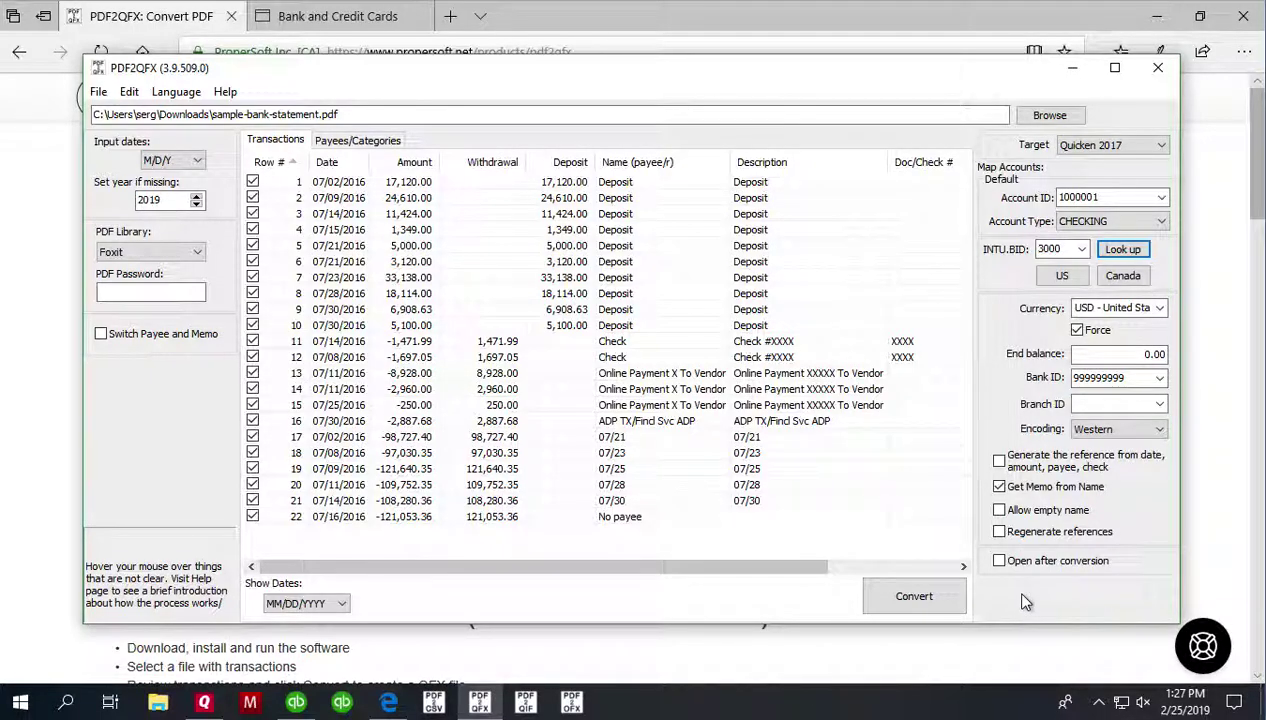
Step: Convert and save as sample-bank-statement.qfx, replacing the old file, then switch to Quicken's Checking register
{"action": "left_click", "coordinate": [914, 596]}
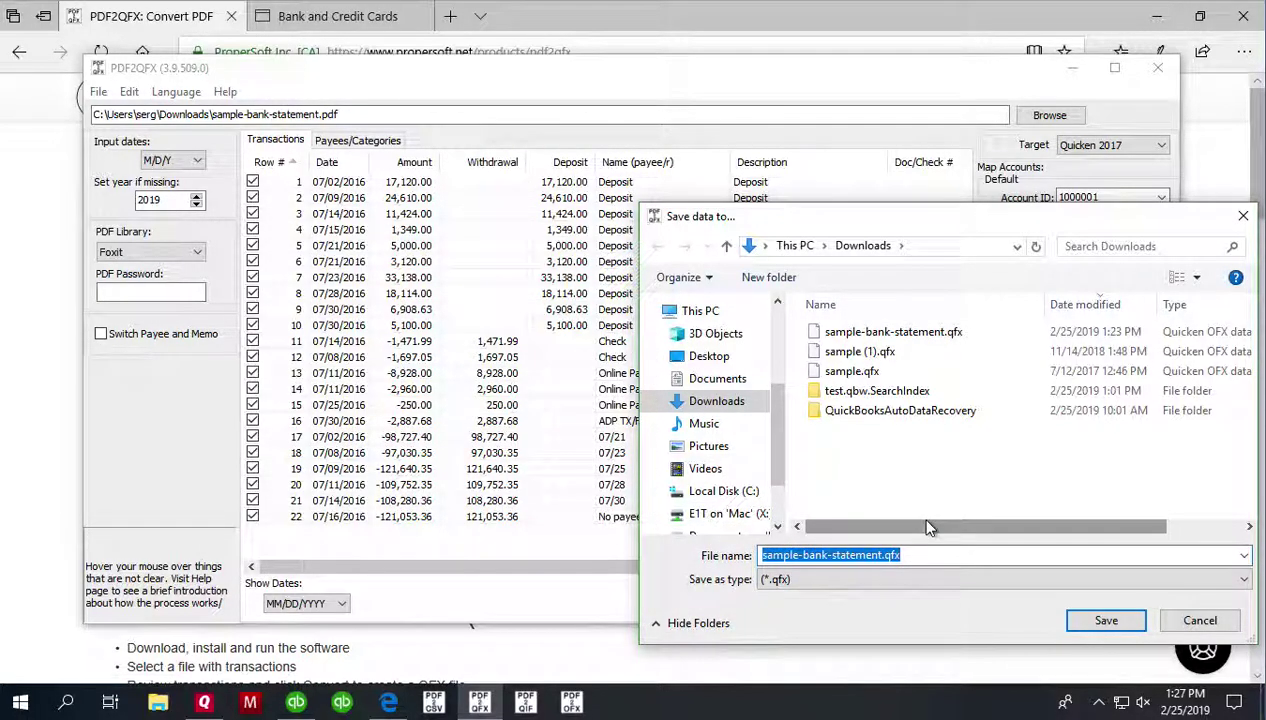
{"action": "left_click", "coordinate": [1103, 621]}
{"action": "left_click", "coordinate": [691, 362]}
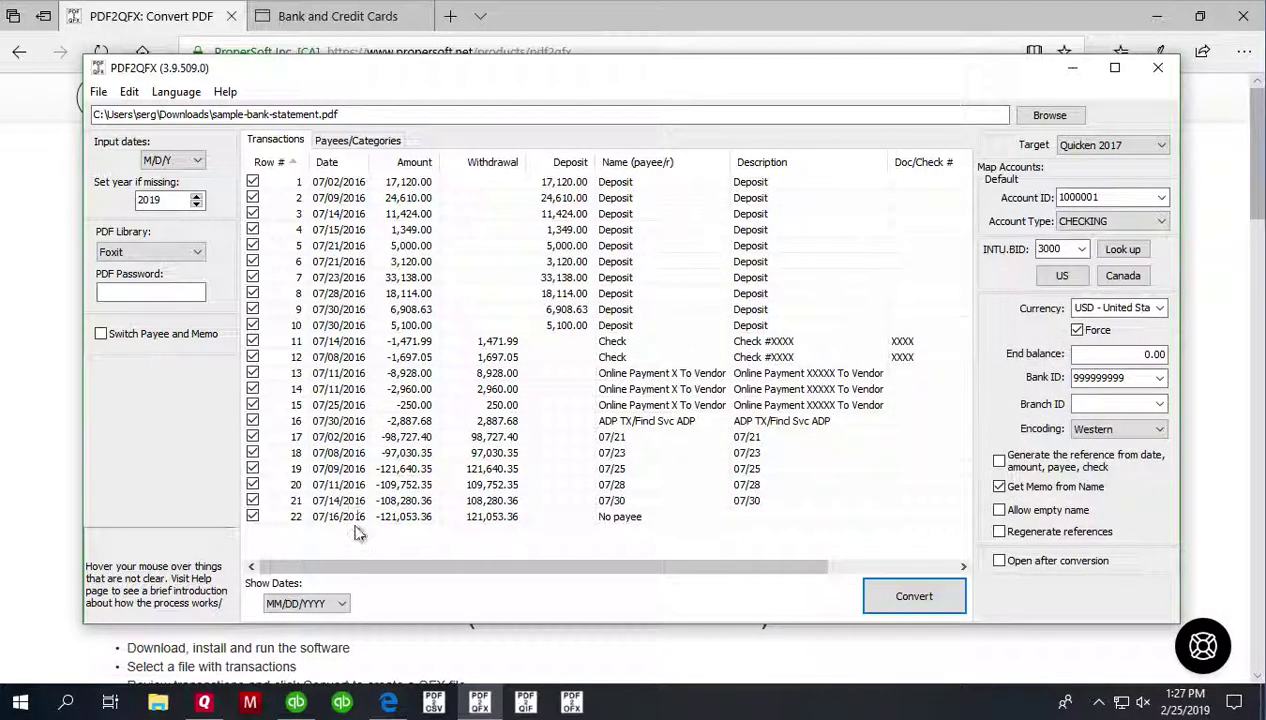
{"action": "mouse_move", "coordinate": [204, 704]}
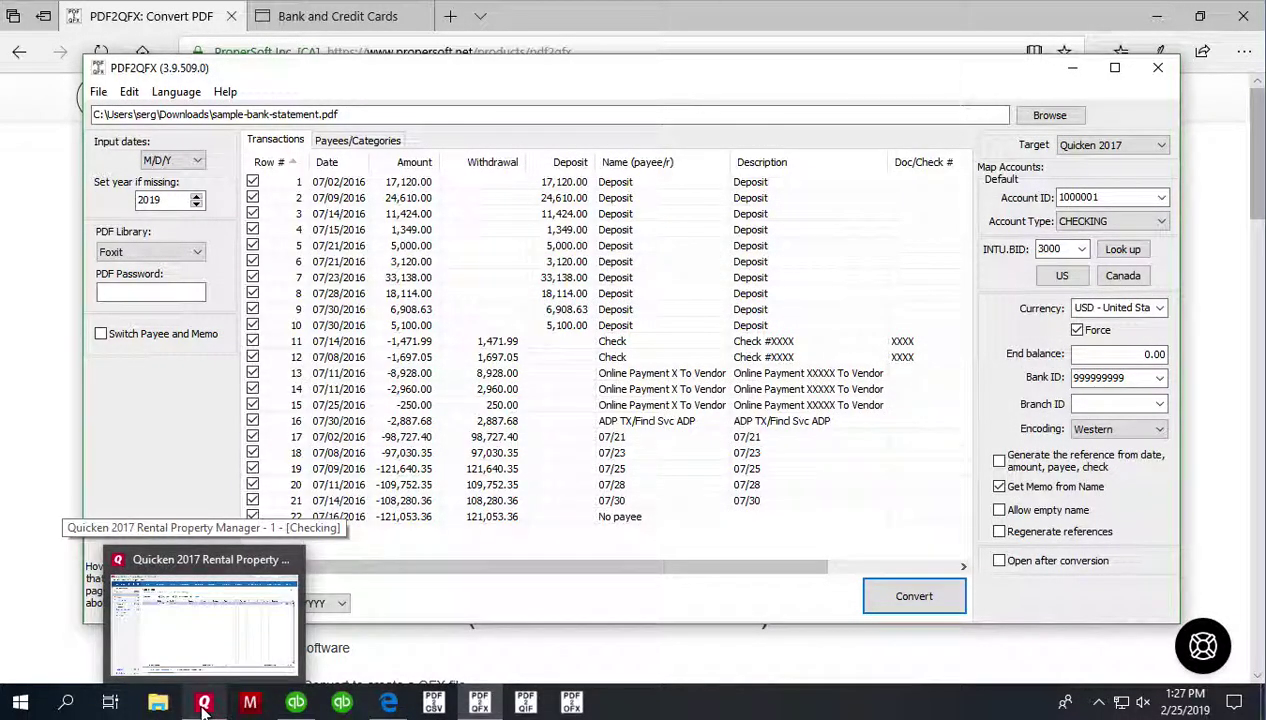
{"action": "left_click", "coordinate": [193, 609]}
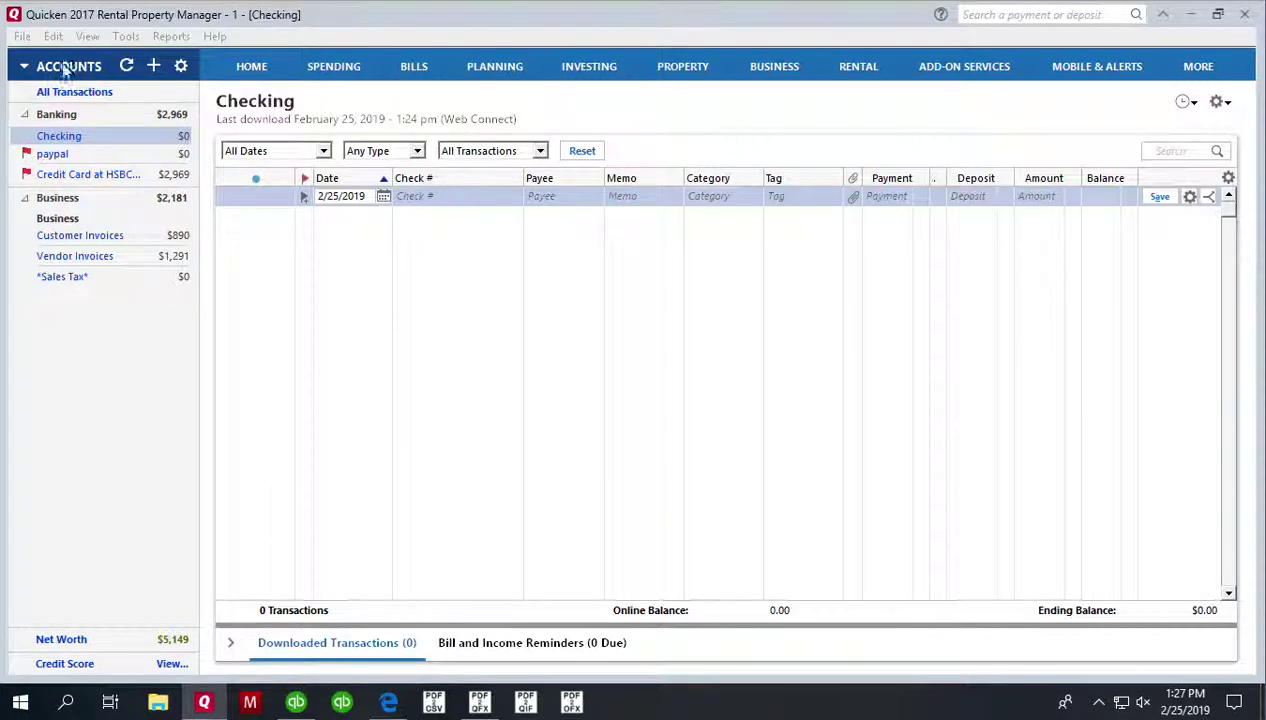
Step: Open Quicken's Account List, showing Checking at $0.00 with transaction download enabled
{"action": "left_click", "coordinate": [22, 37]}
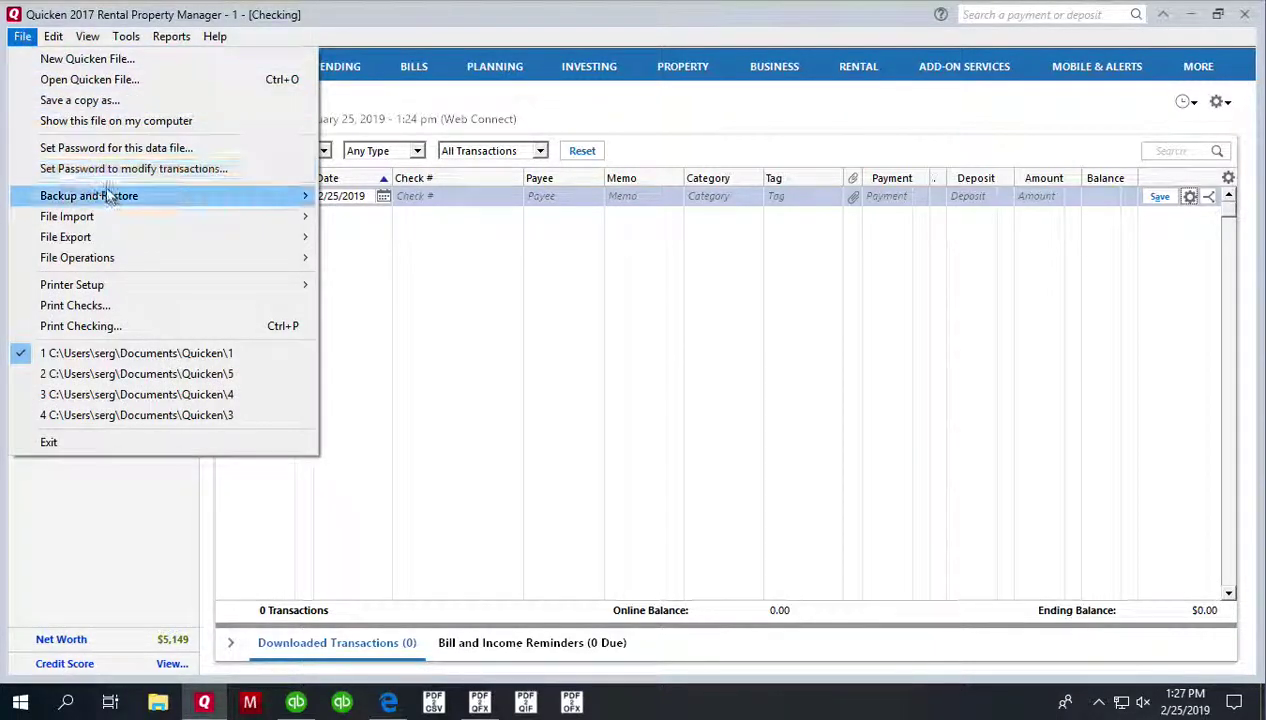
{"action": "mouse_move", "coordinate": [110, 197]}
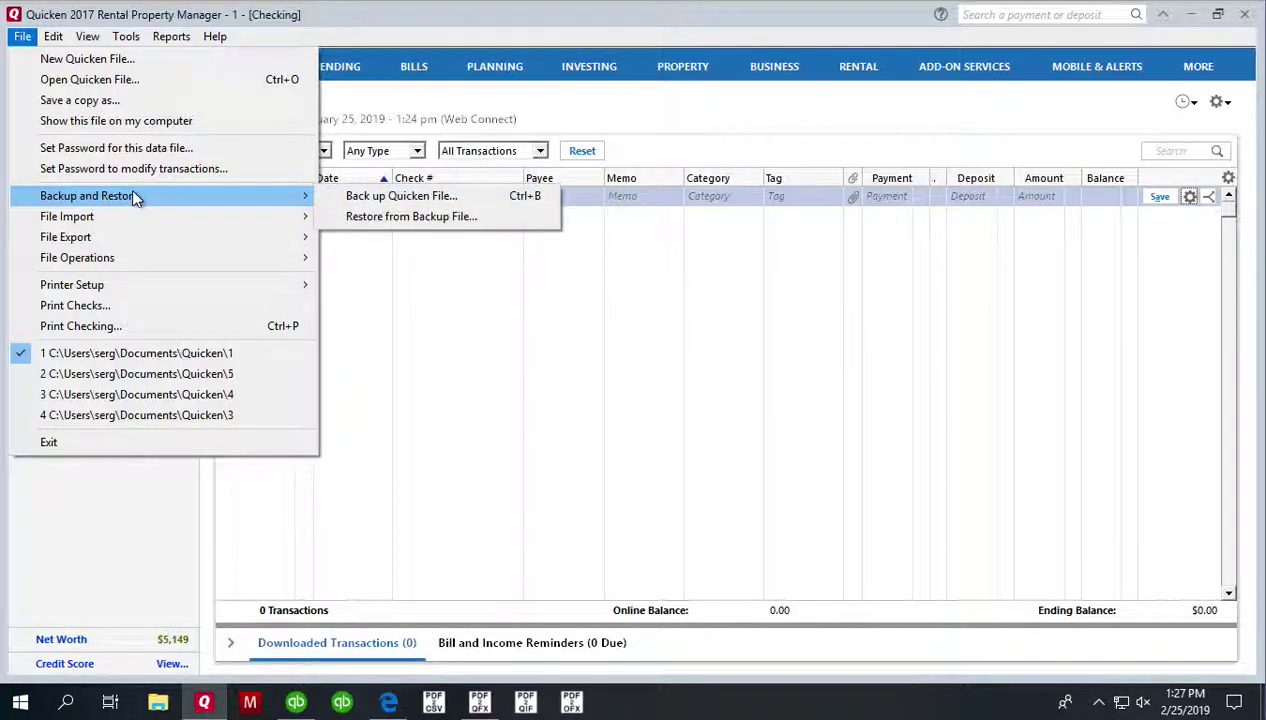
{"action": "mouse_move", "coordinate": [136, 40]}
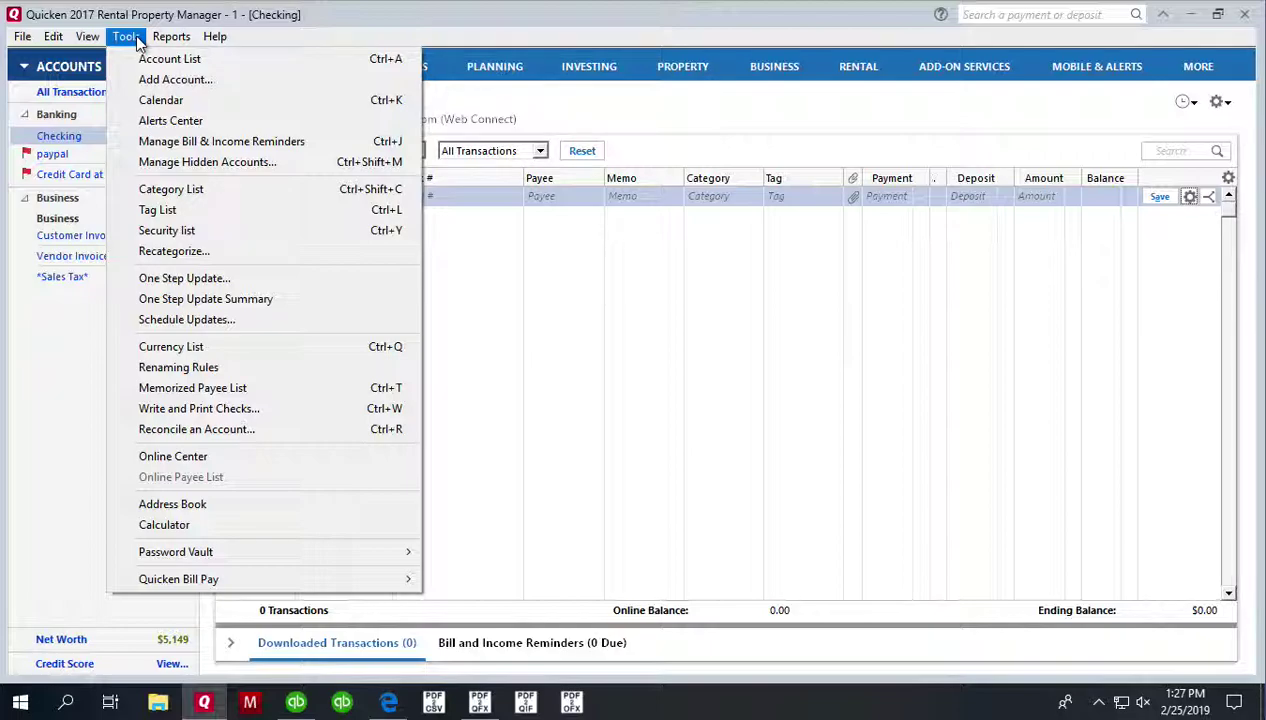
{"action": "left_click", "coordinate": [125, 37]}
{"action": "left_click", "coordinate": [125, 37]}
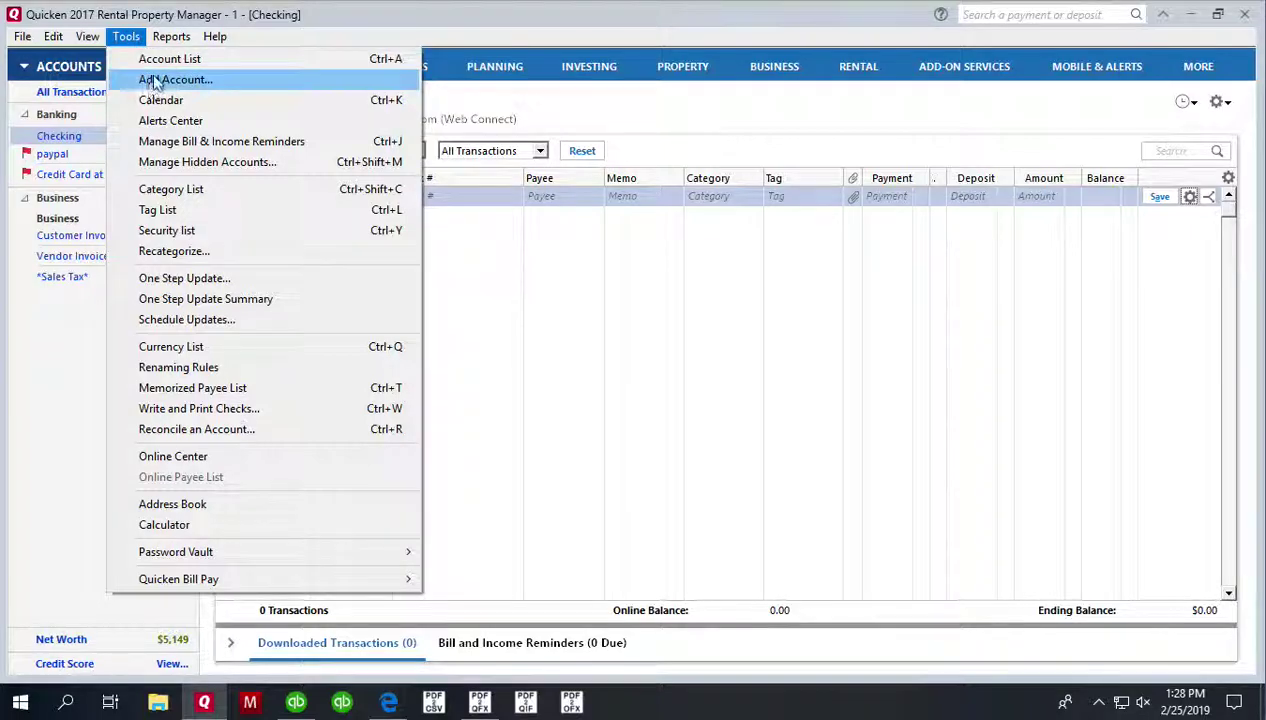
{"action": "left_click", "coordinate": [165, 59]}
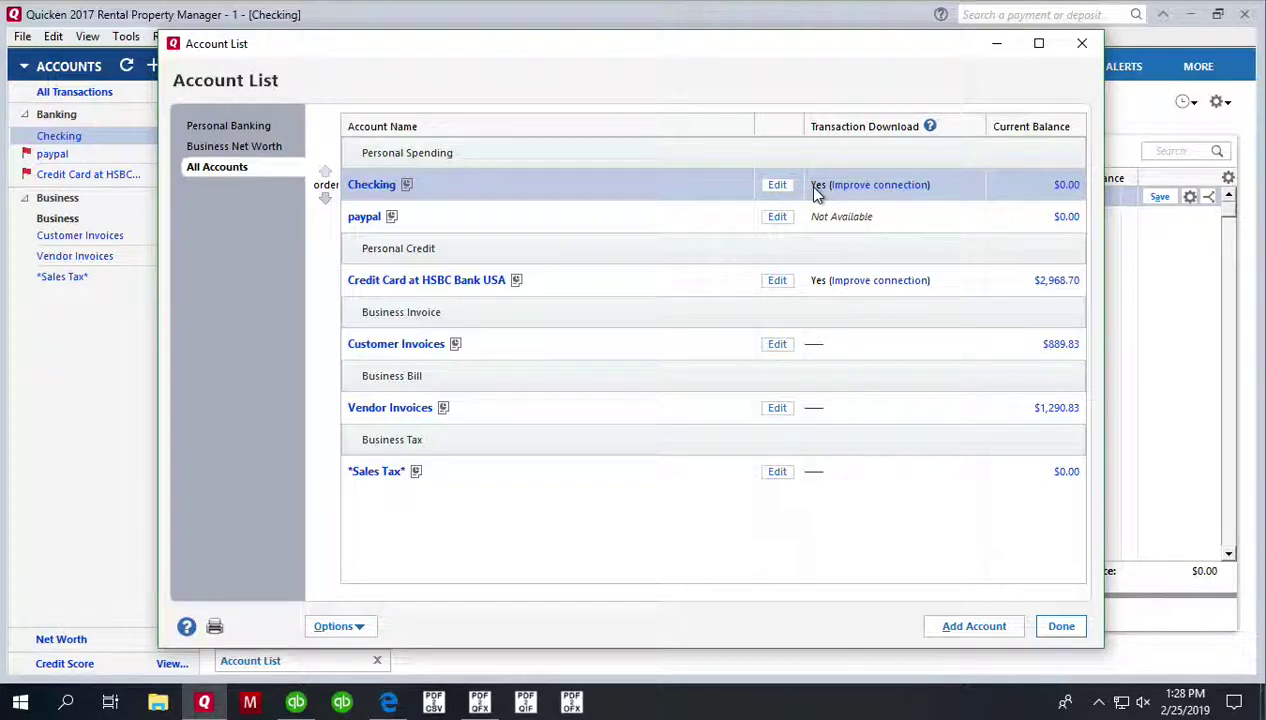
Step: Deactivate transaction download in the Checking account's Online Services settings and save the change
{"action": "left_click", "coordinate": [770, 190]}
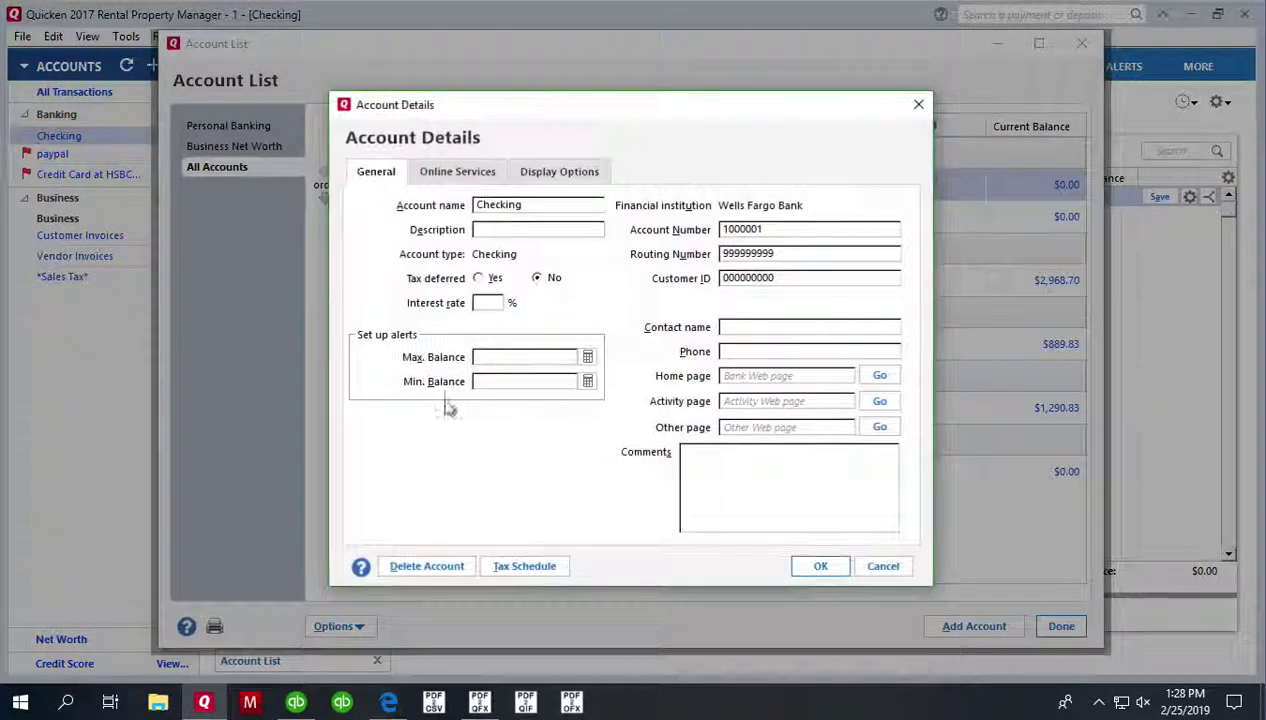
{"action": "left_click", "coordinate": [453, 179]}
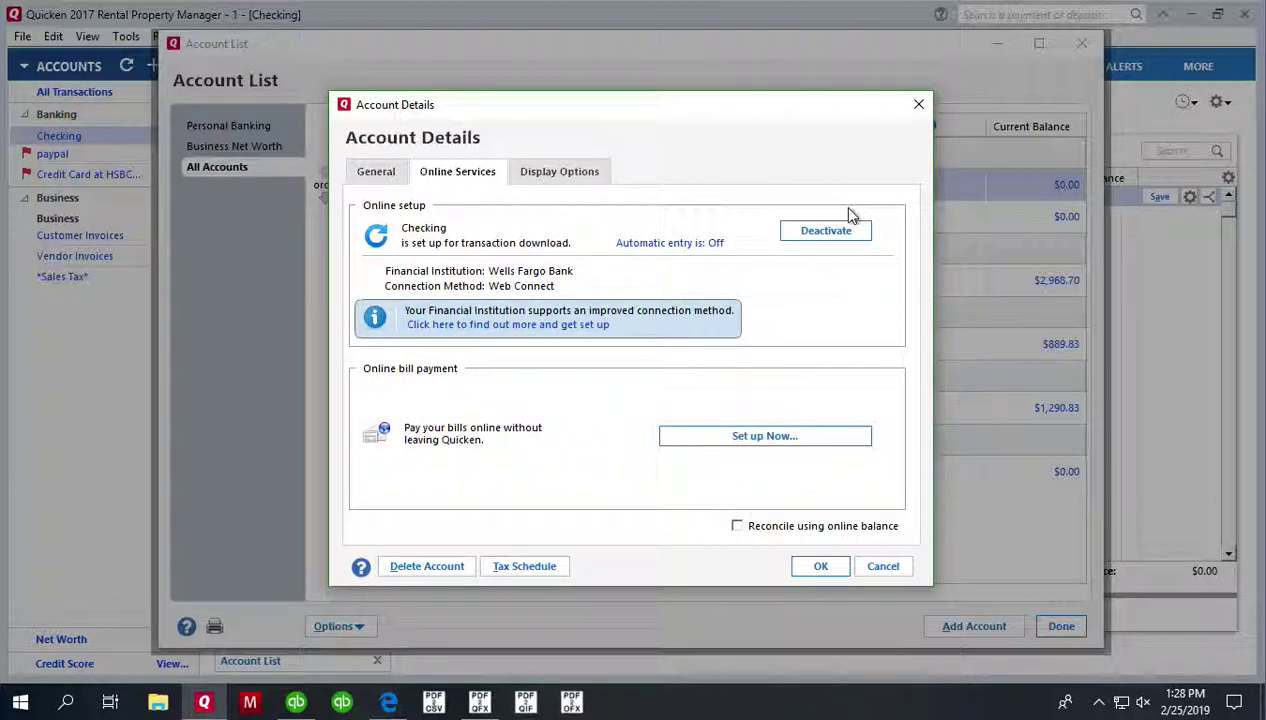
{"action": "left_click", "coordinate": [826, 231]}
{"action": "left_click", "coordinate": [597, 378]}
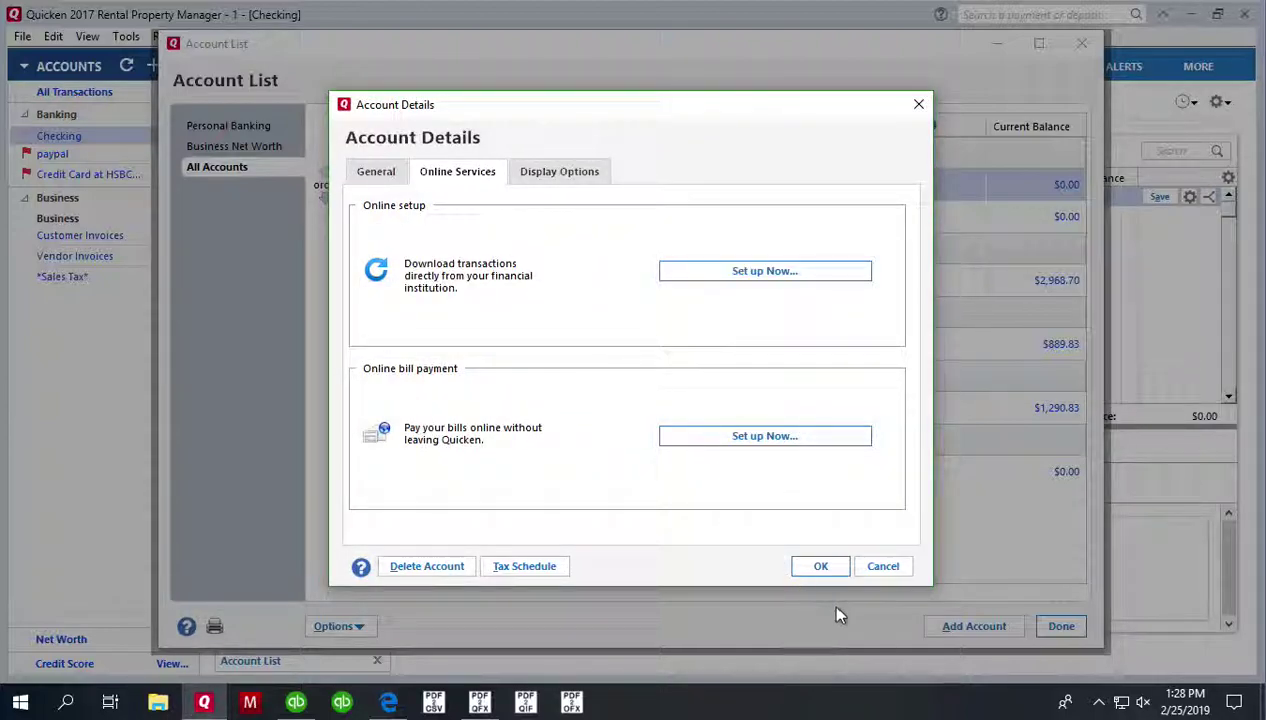
{"action": "left_click", "coordinate": [835, 572]}
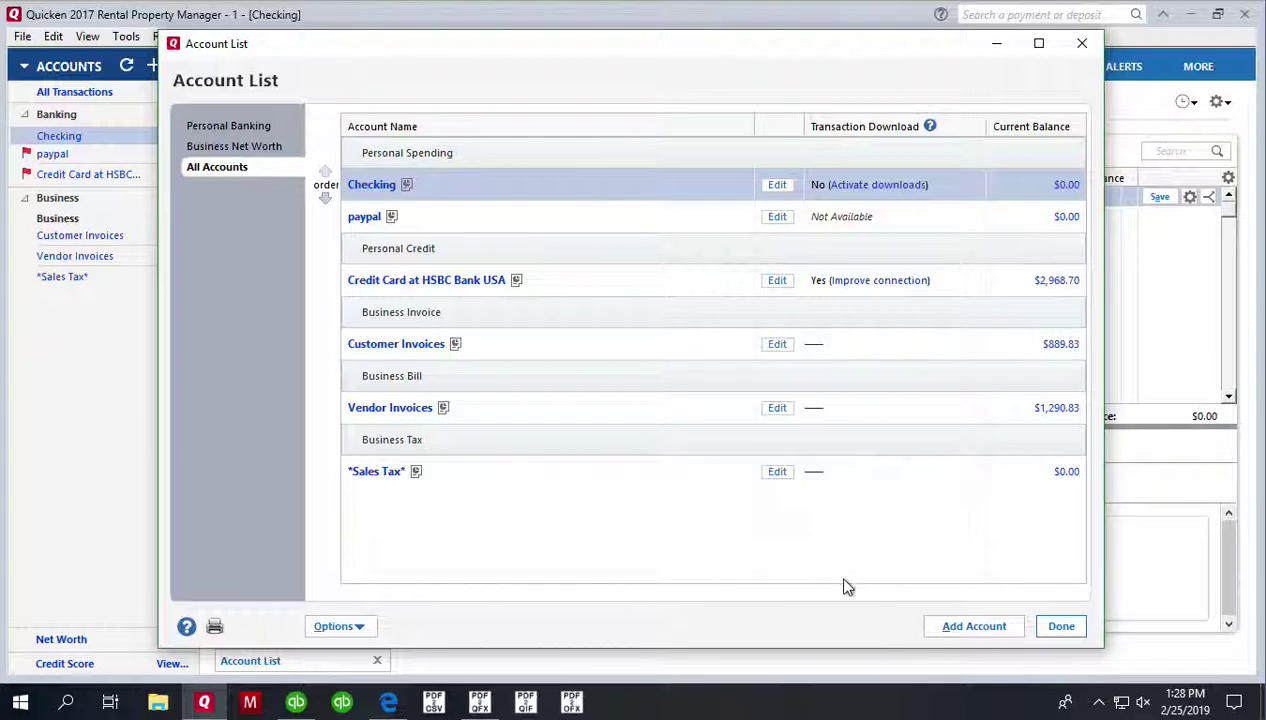
Step: Close the Account List and open sample-bank-statement.qfx via File Import > Web Connect (.QFX) File
{"action": "left_click", "coordinate": [1060, 626]}
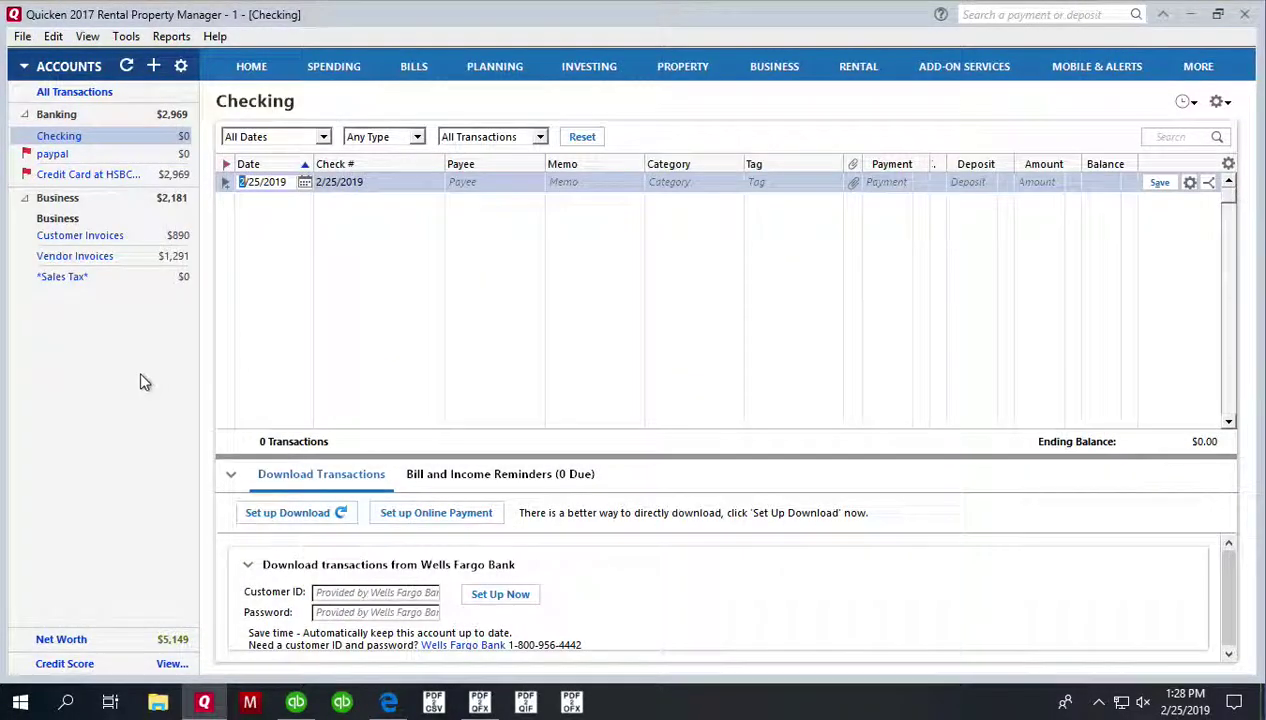
{"action": "left_click", "coordinate": [21, 38]}
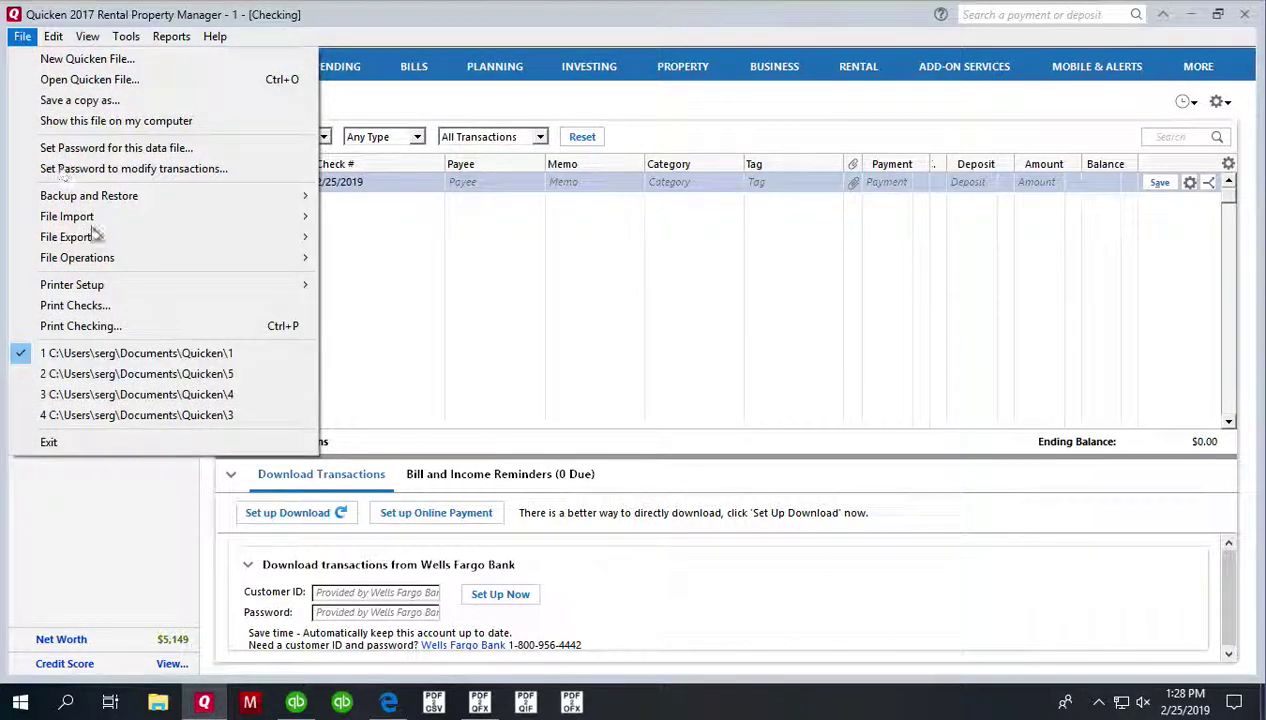
{"action": "mouse_move", "coordinate": [160, 216]}
{"action": "left_click", "coordinate": [466, 215]}
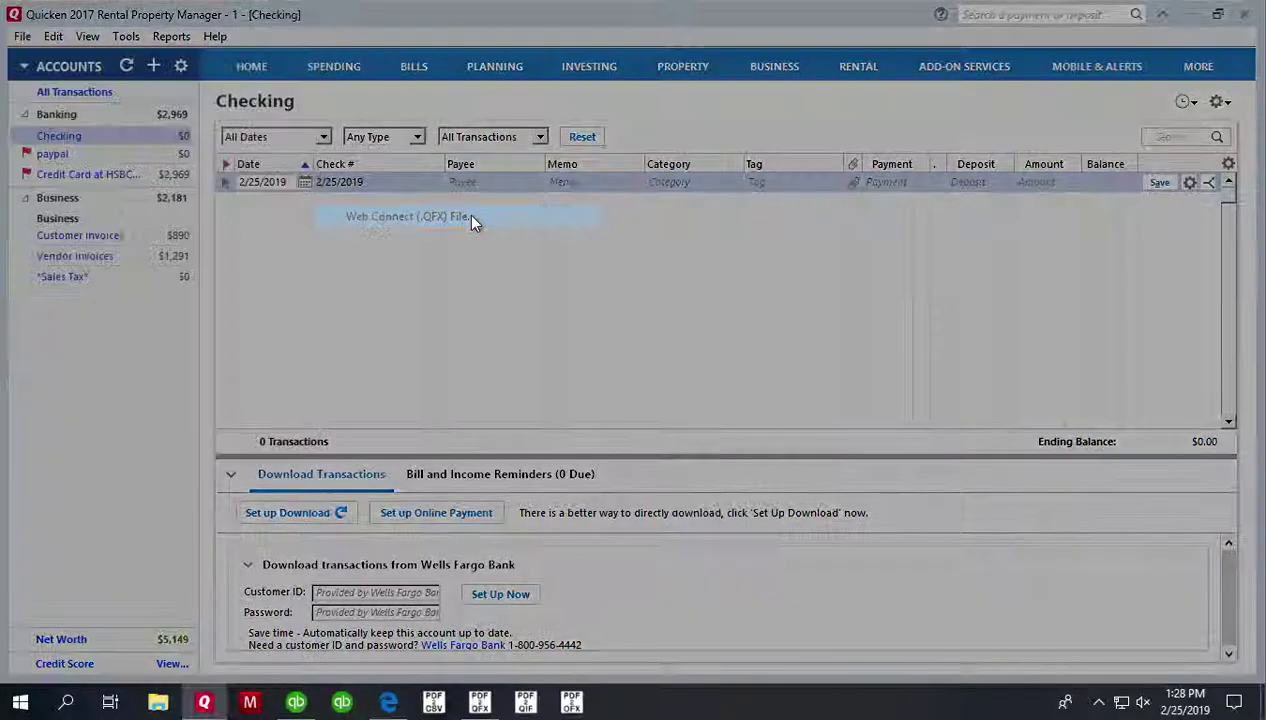
{"action": "left_click", "coordinate": [294, 133]}
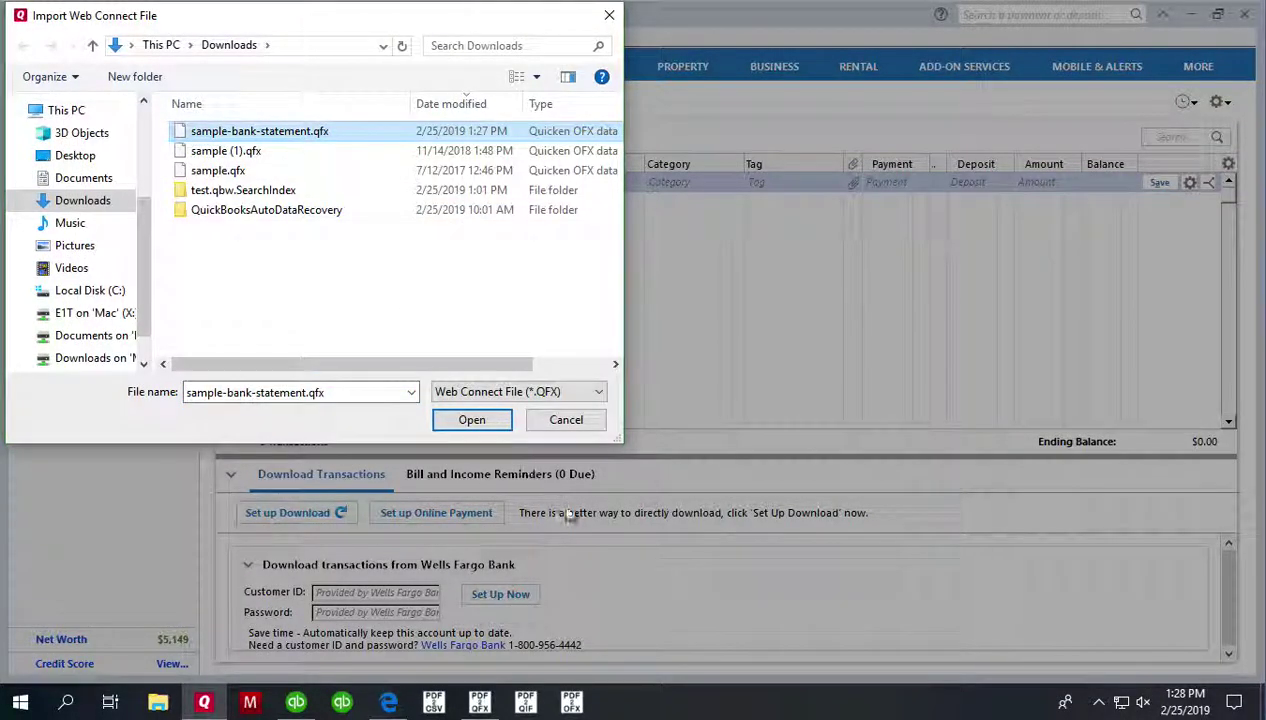
{"action": "left_click", "coordinate": [470, 424]}
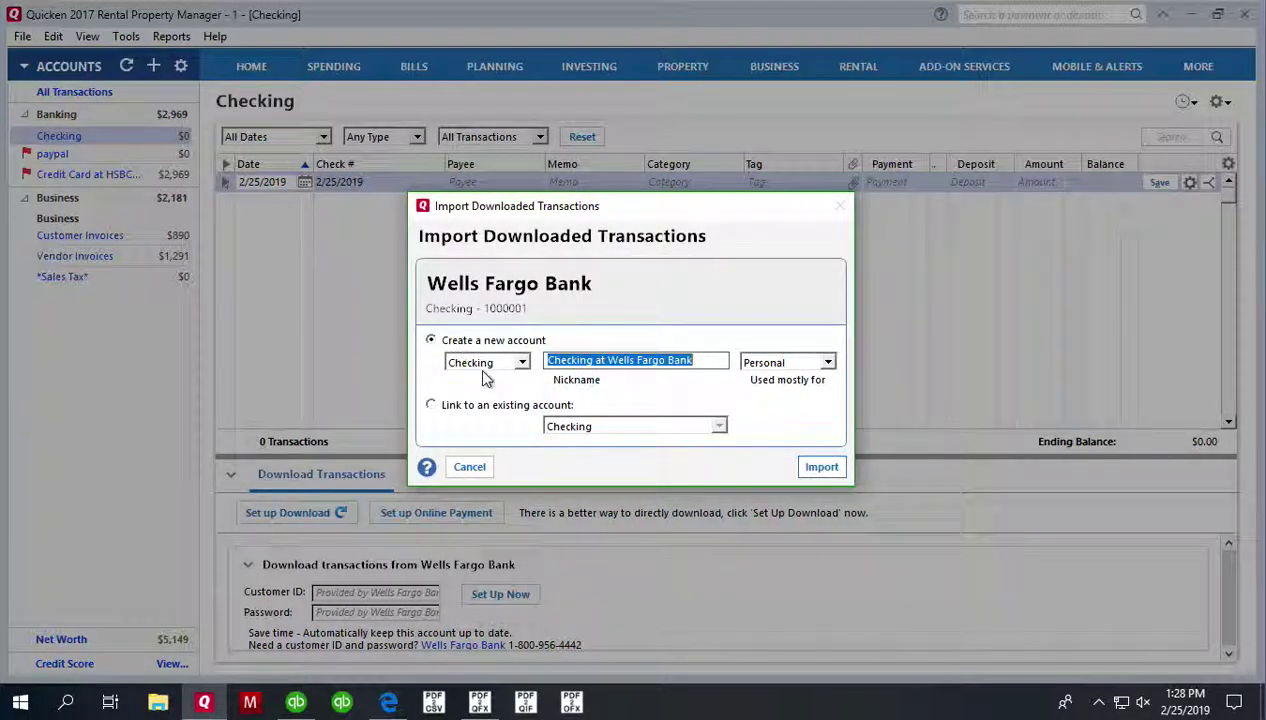
Step: Link the import to the existing Checking account and import the 22 transactions
{"action": "left_click", "coordinate": [448, 405]}
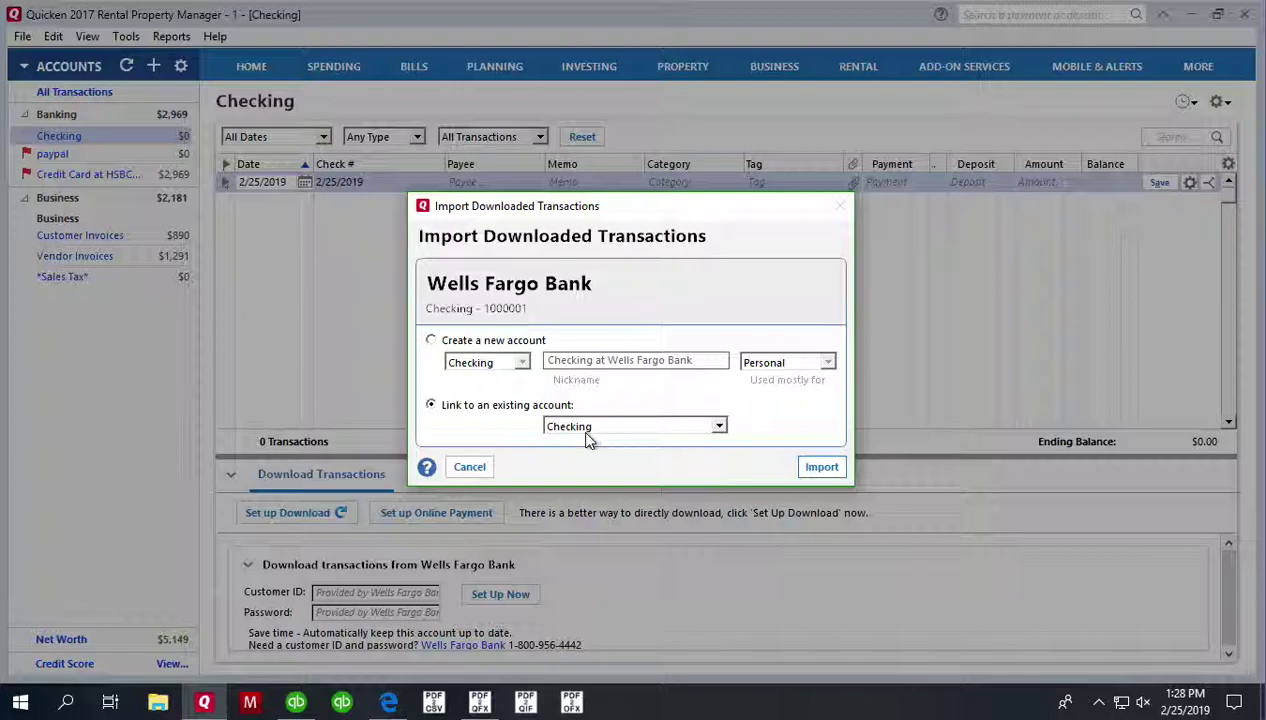
{"action": "left_click", "coordinate": [619, 432]}
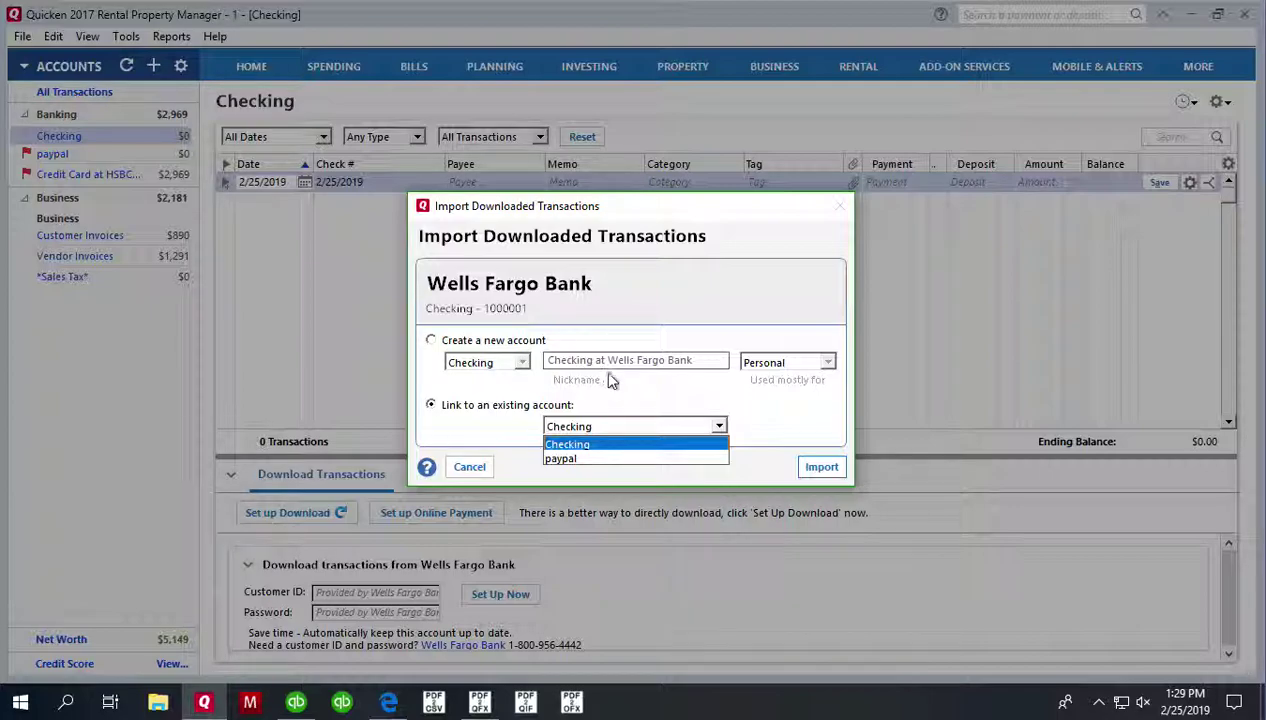
{"action": "left_click", "coordinate": [625, 382]}
{"action": "left_click", "coordinate": [822, 468]}
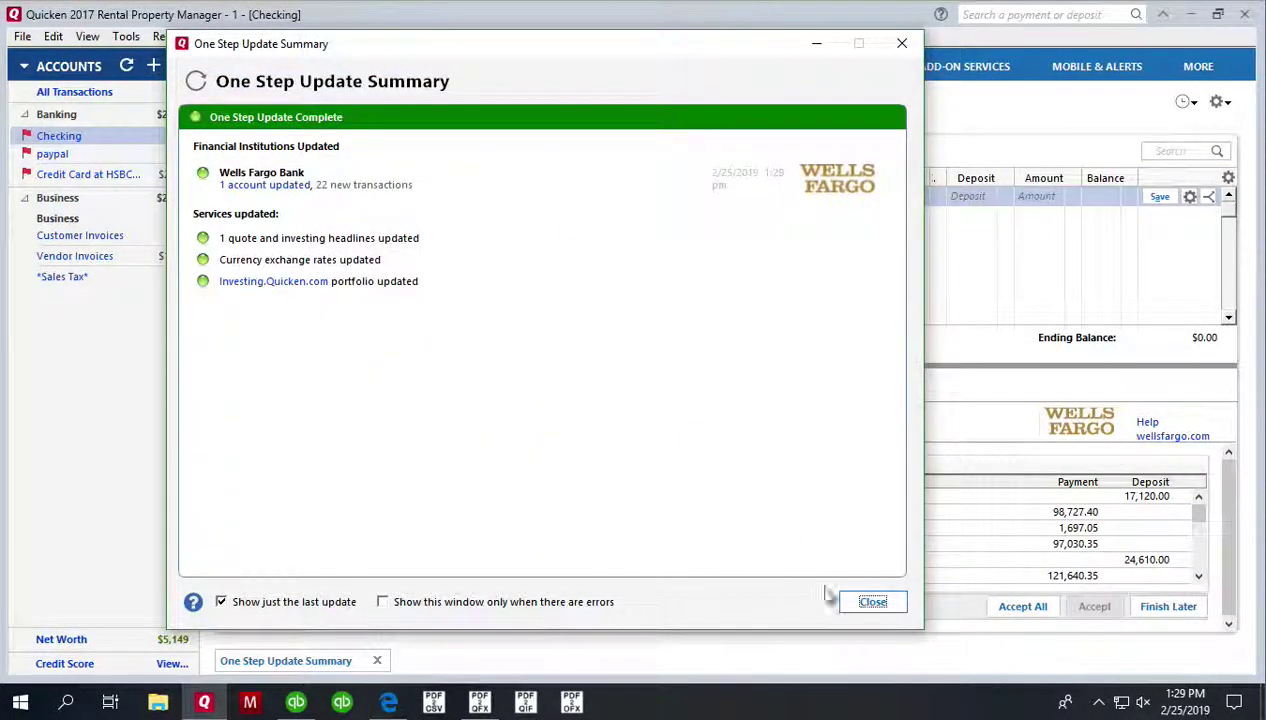
Step: Dismiss the update summary and accept all 22 transactions, giving a -$548,795.26 balance
{"action": "left_click", "coordinate": [845, 600]}
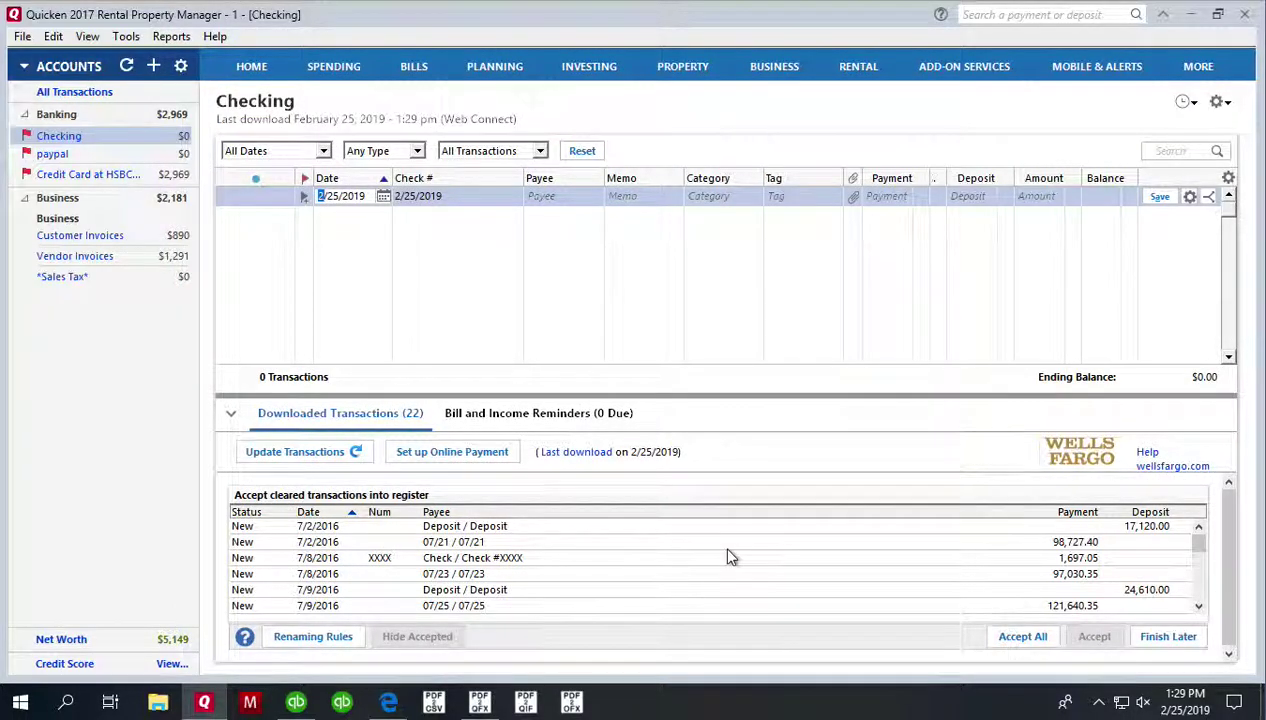
{"action": "left_click", "coordinate": [1010, 640]}
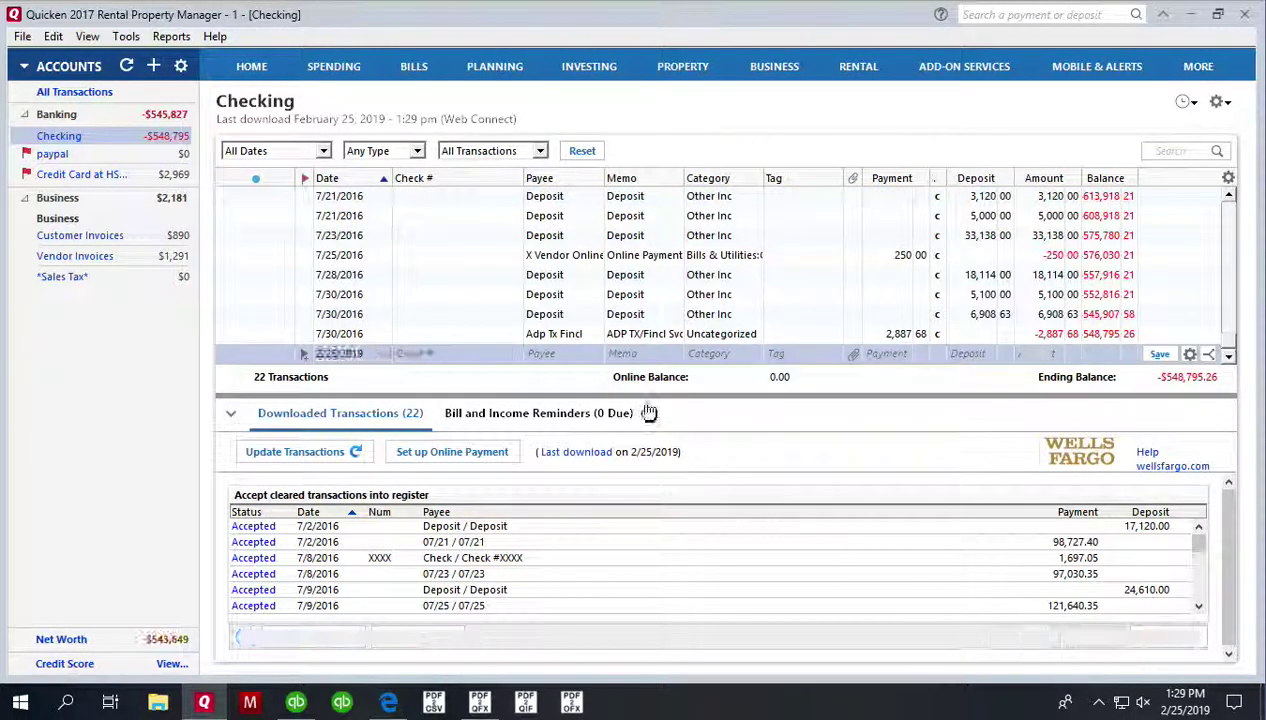